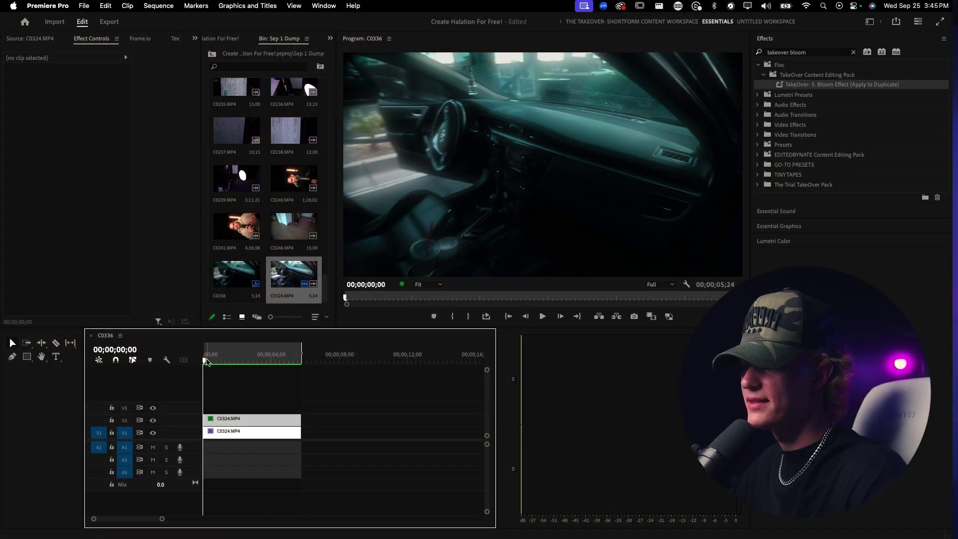
- Preview the car clip's playback in an enlarged program monitor
click(206, 362)
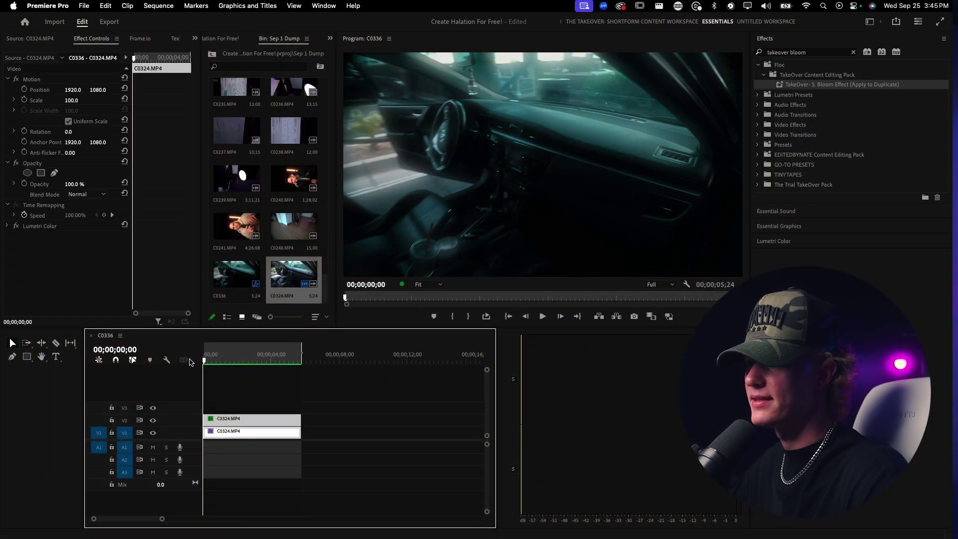
key(space)
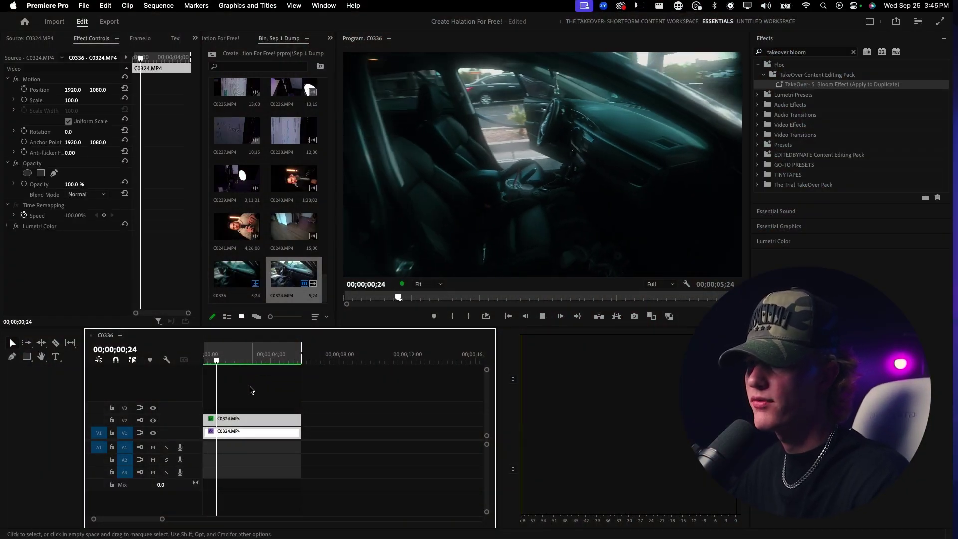
key(space)
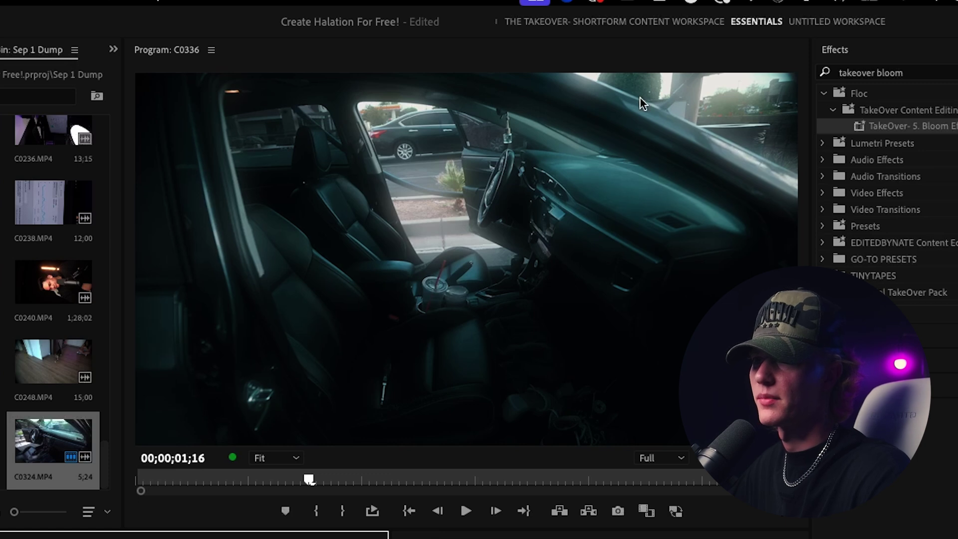
key(space)
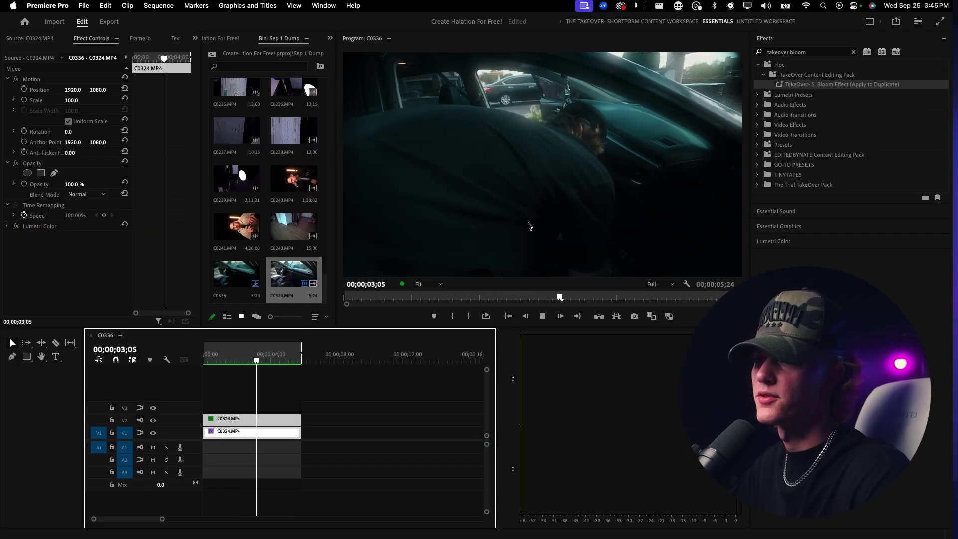
key(grave)
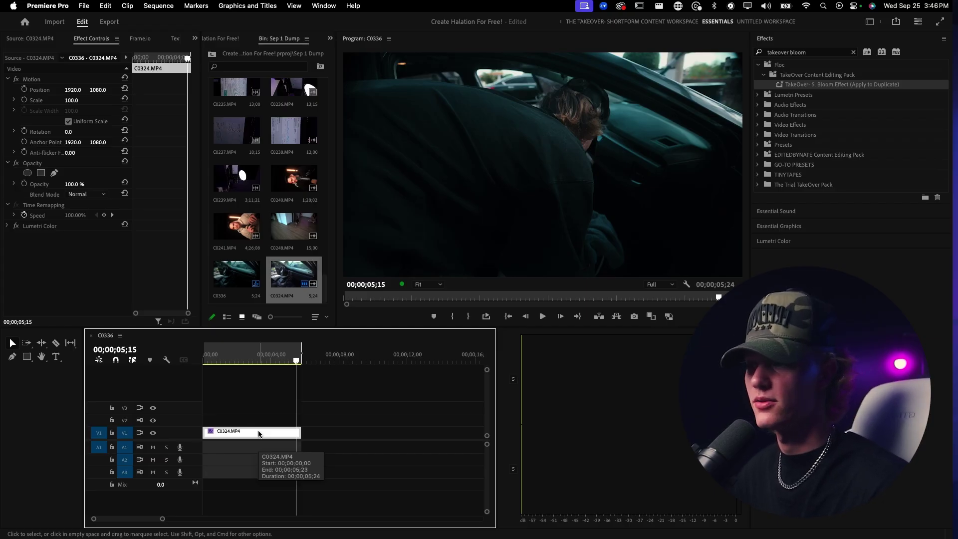
- Duplicate the car clip onto V2, apply the TakeOver Bloom preset, and return to the start
drag(259, 433, 262, 421)
drag(806, 86, 249, 419)
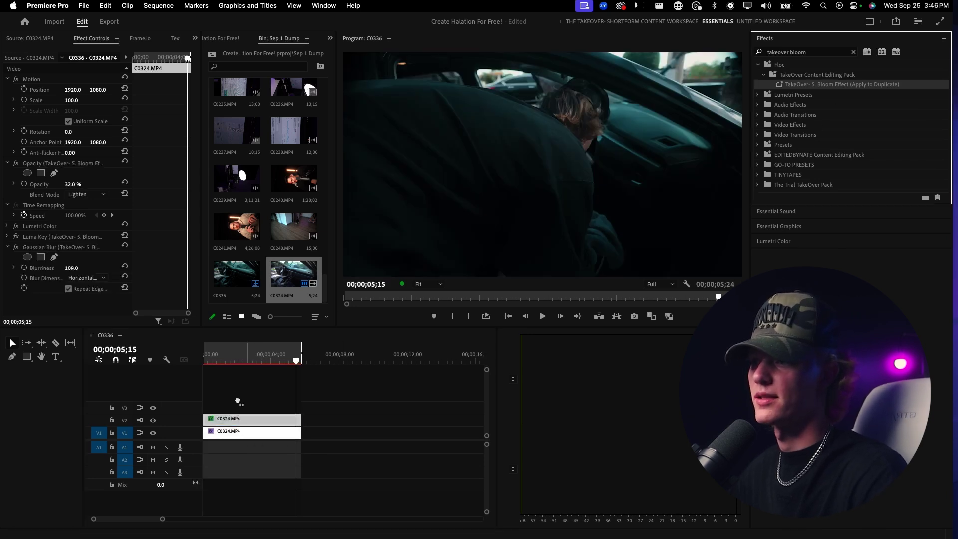
click(204, 358)
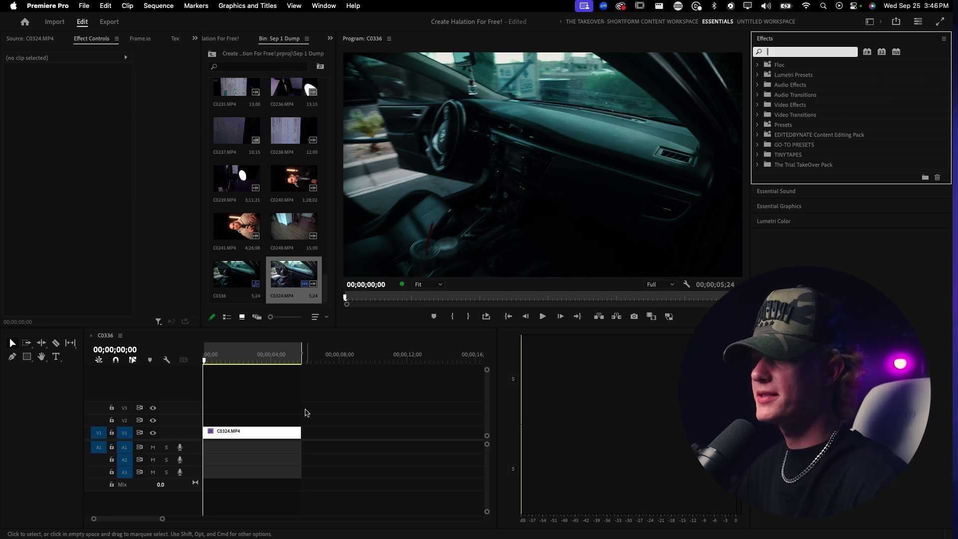
- Duplicate C0324.MP4 from V1 onto V2 at 00;00;01;22 and zoom the timeline in
click(233, 358)
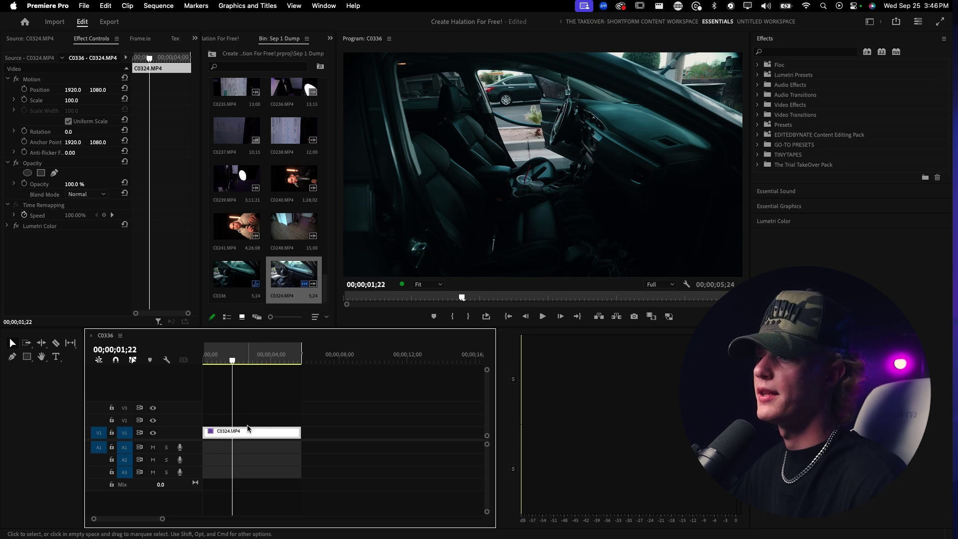
drag(253, 429, 255, 423)
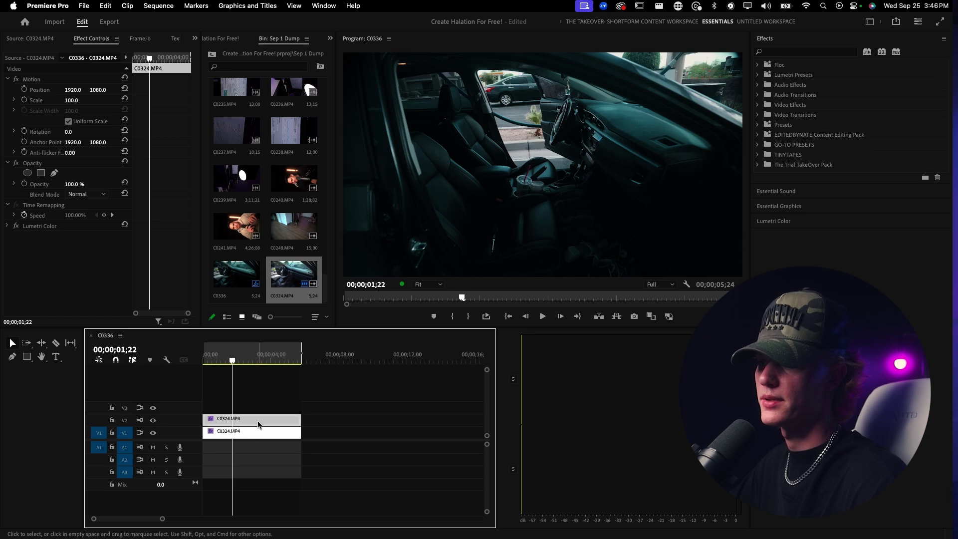
key(=)
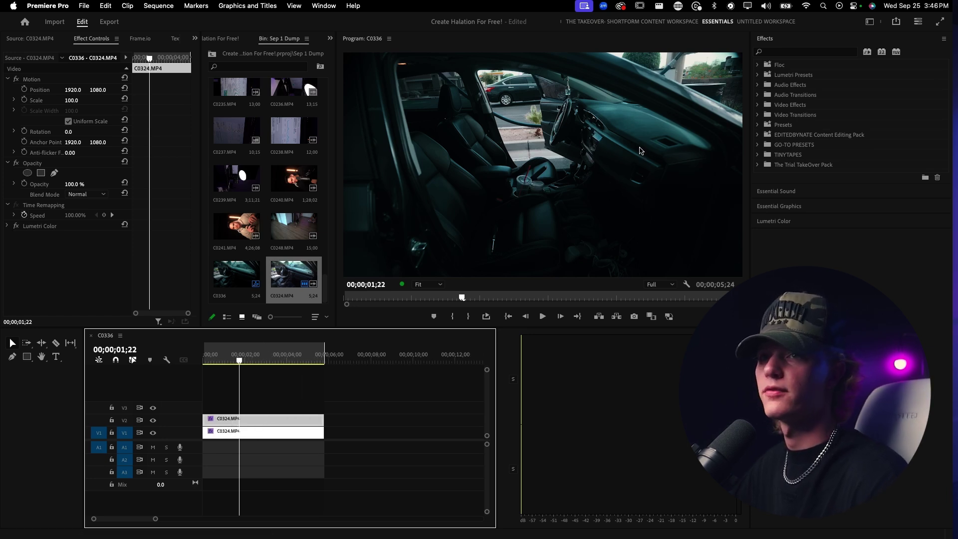
- Find the Luma Key effect and apply it to the car clip
click(789, 53)
text(luma key)
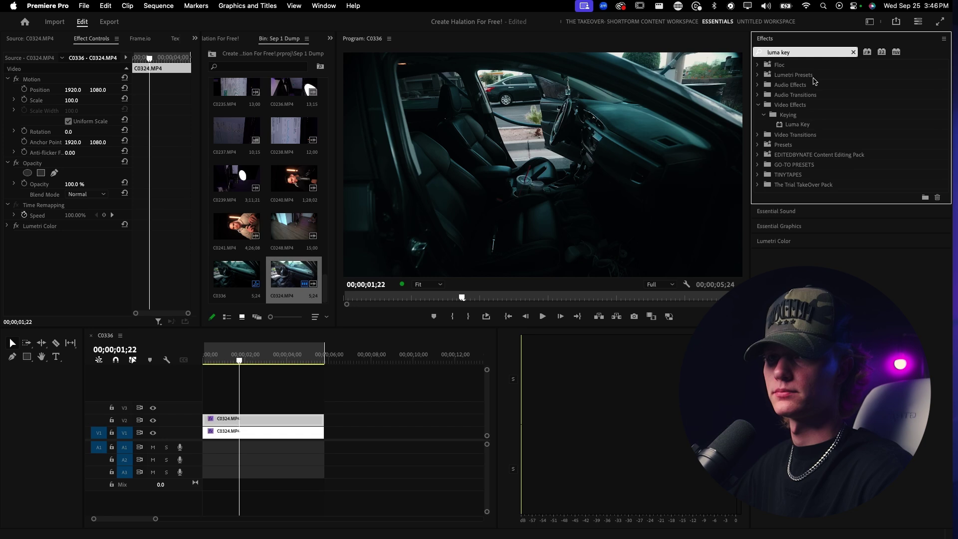
drag(797, 124, 248, 432)
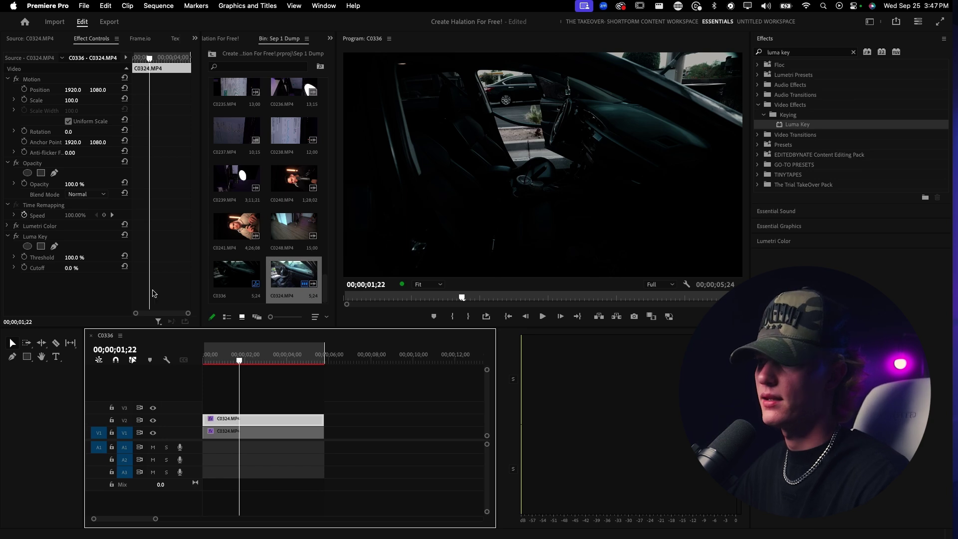
- Set the Luma Key Threshold to 49% and bring Cutoff down to 0%
click(75, 258)
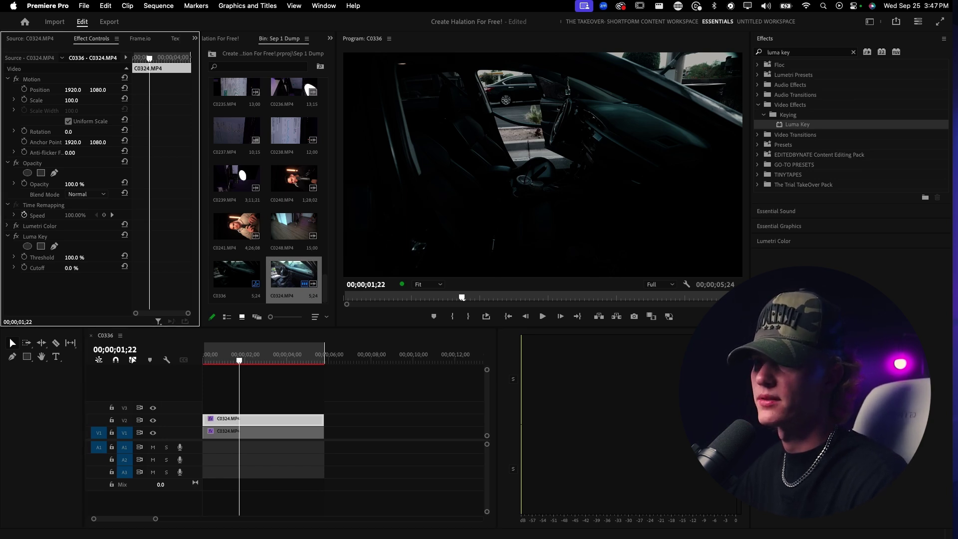
text(67)
key(Tab)
text(27)
key(Return)
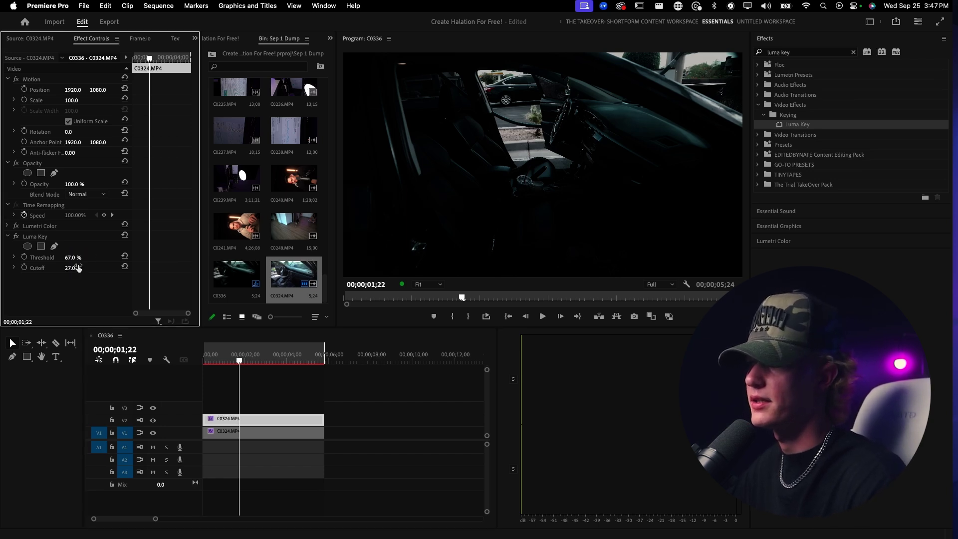
drag(78, 269, 70, 268)
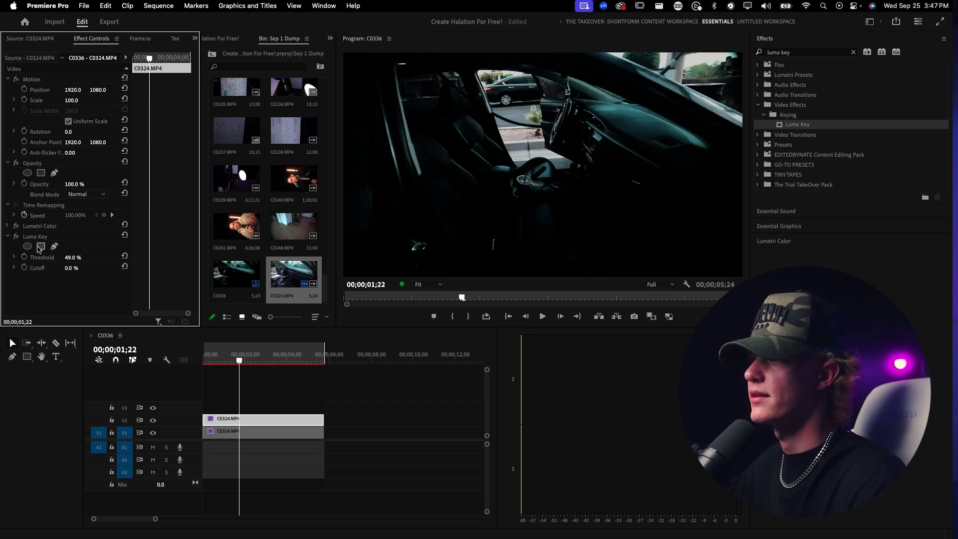
click(8, 236)
- Apply Gaussian Blur to the upper C0324.MP4 copy and raise Blurriness to 180
click(803, 53)
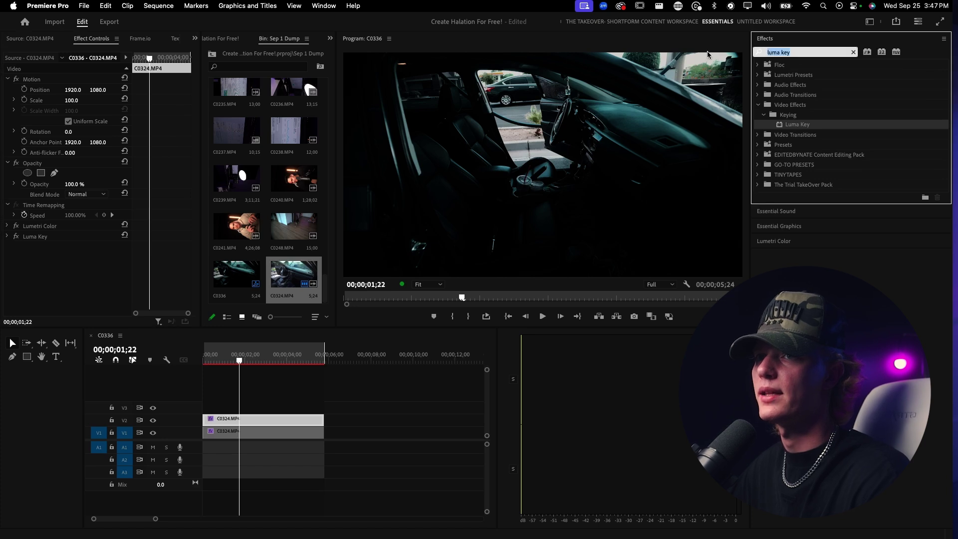
text(gaus)
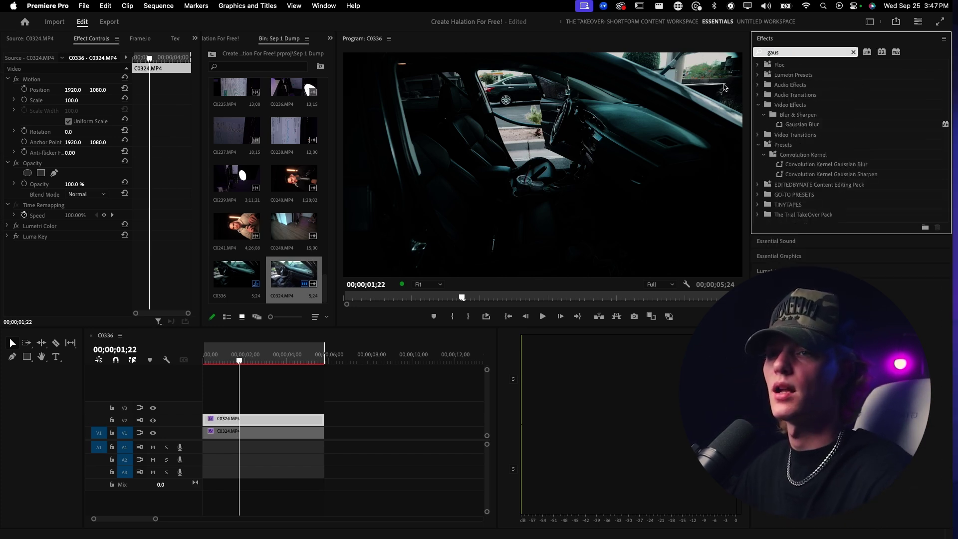
drag(801, 124, 264, 421)
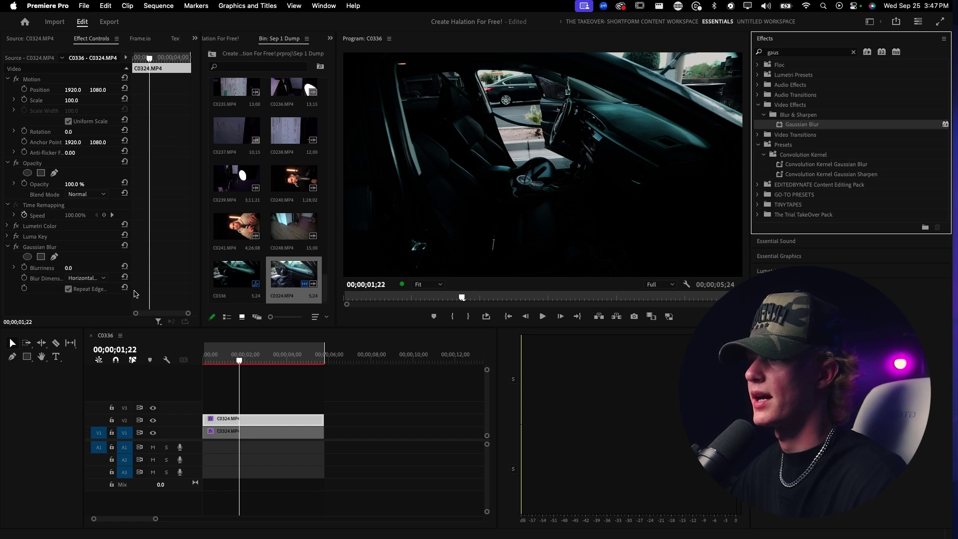
drag(69, 268, 76, 268)
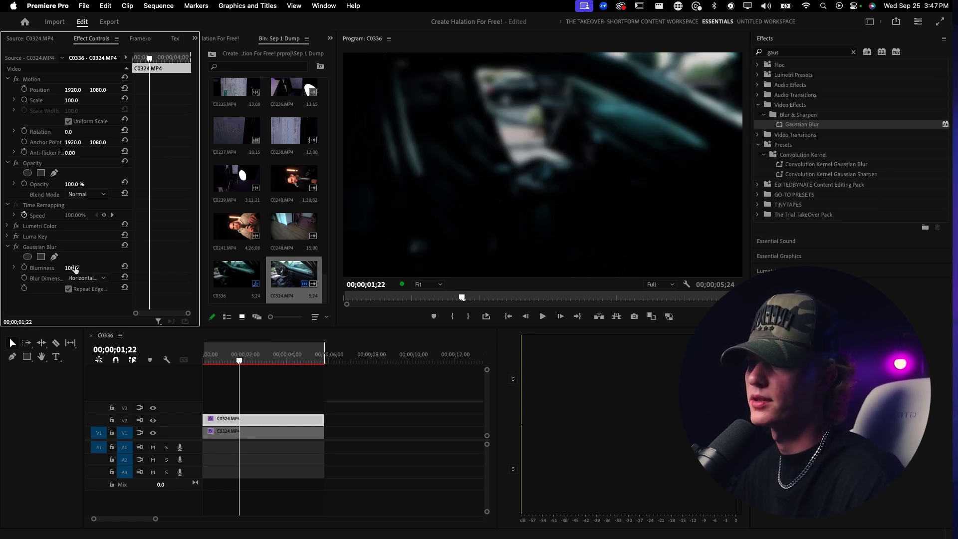
drag(75, 270, 79, 270)
- Set the V2 glow layer's blend mode to Lighten and re-enable the V1 car clip
click(8, 247)
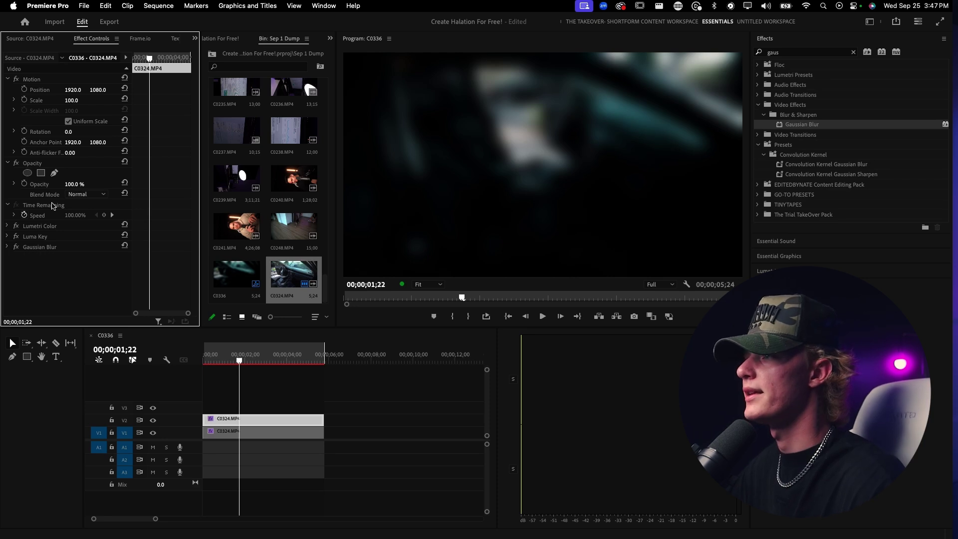
click(85, 196)
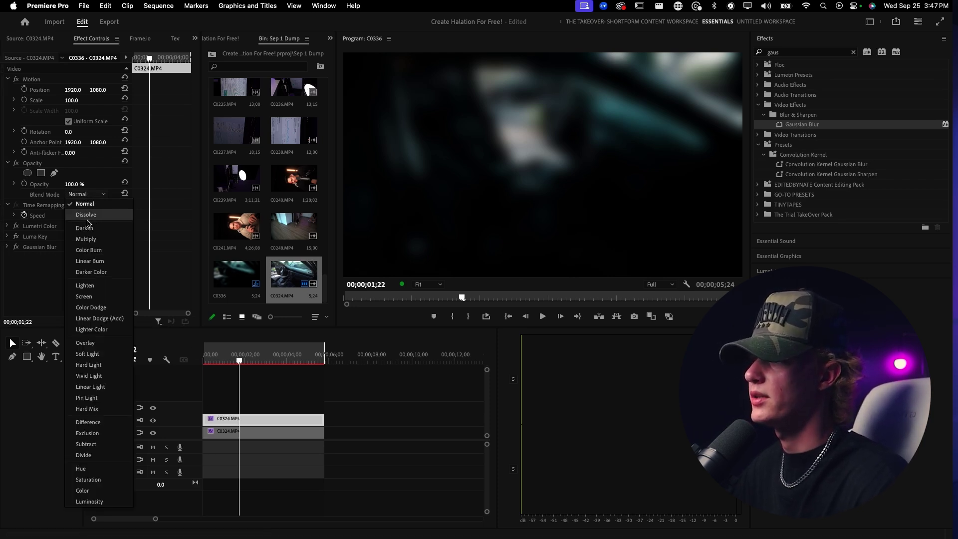
click(86, 280)
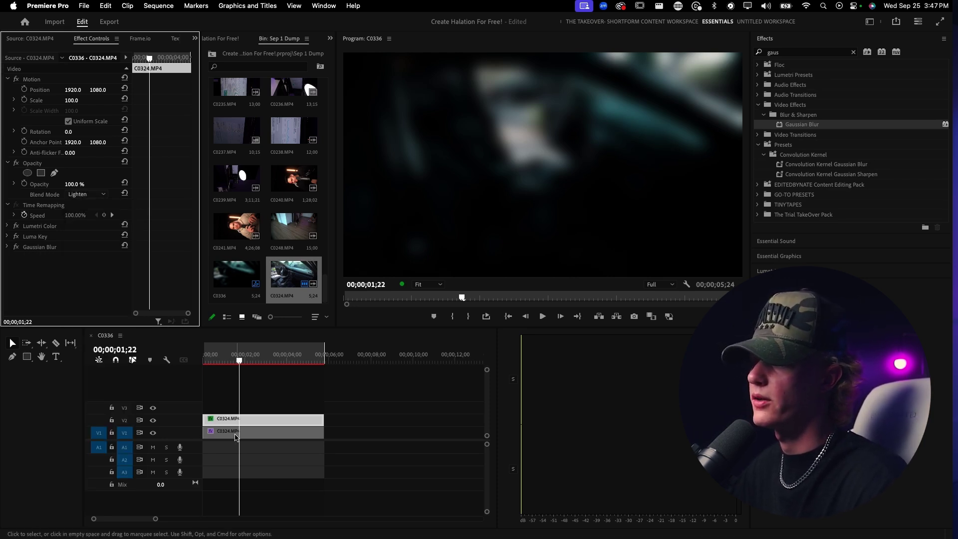
click(236, 436)
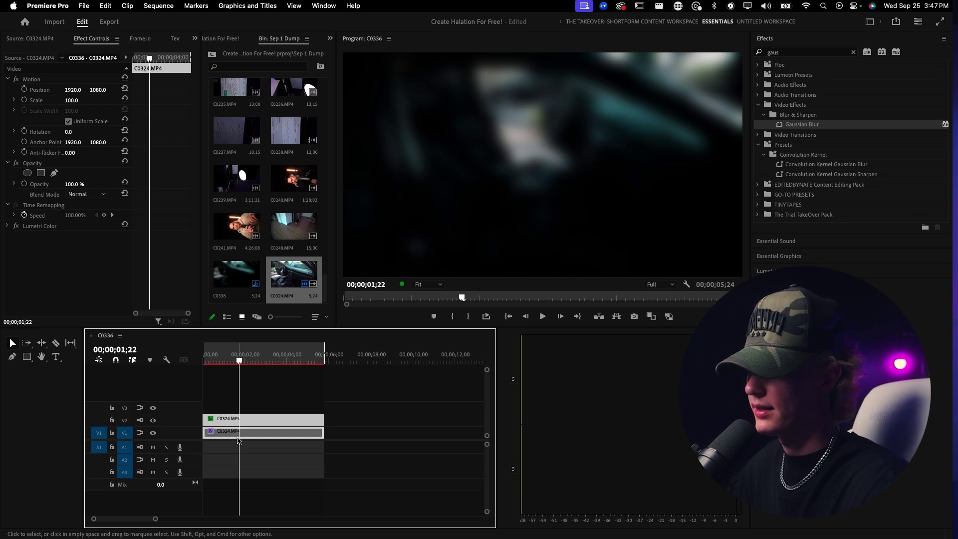
key(shift+super+e)
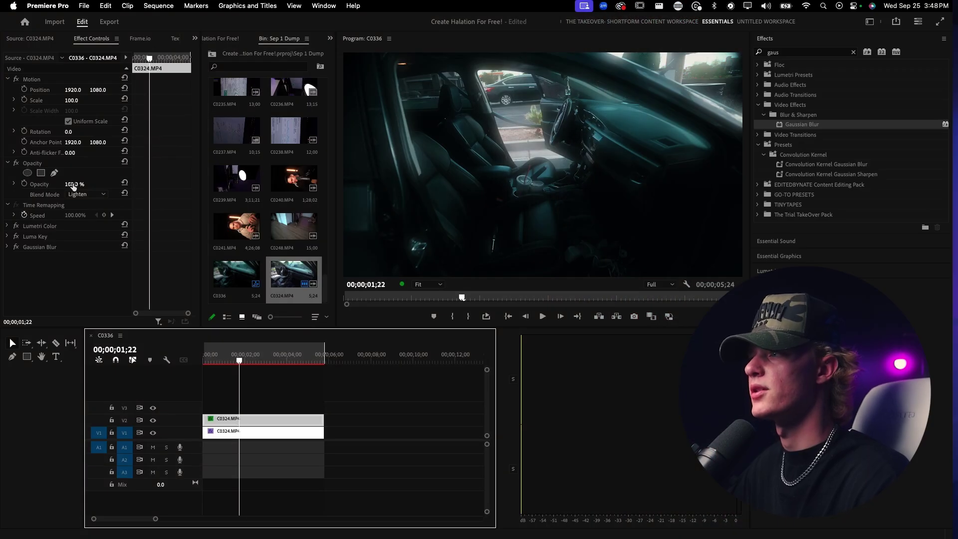
- Adjust the V2 glow layer's Opacity, settling at 61%
drag(73, 186, 78, 185)
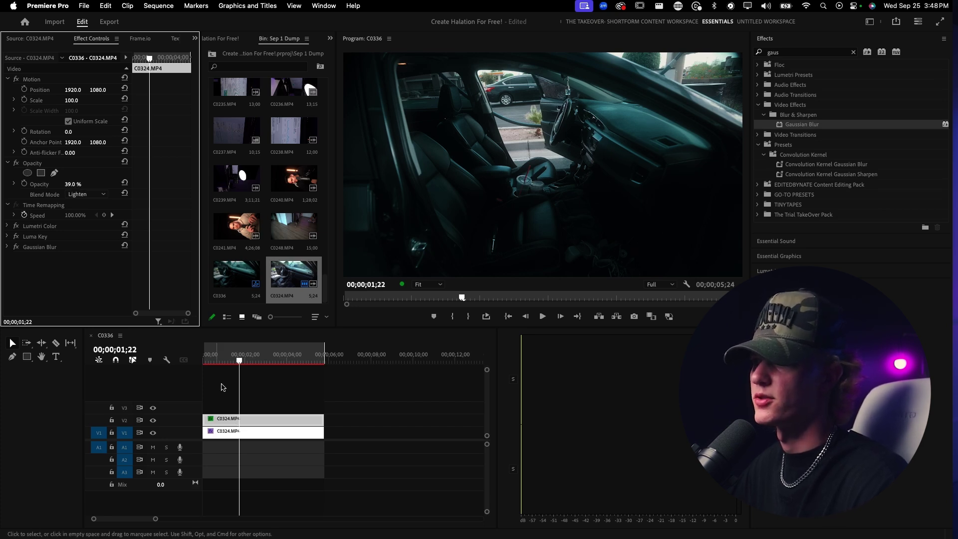
click(236, 420)
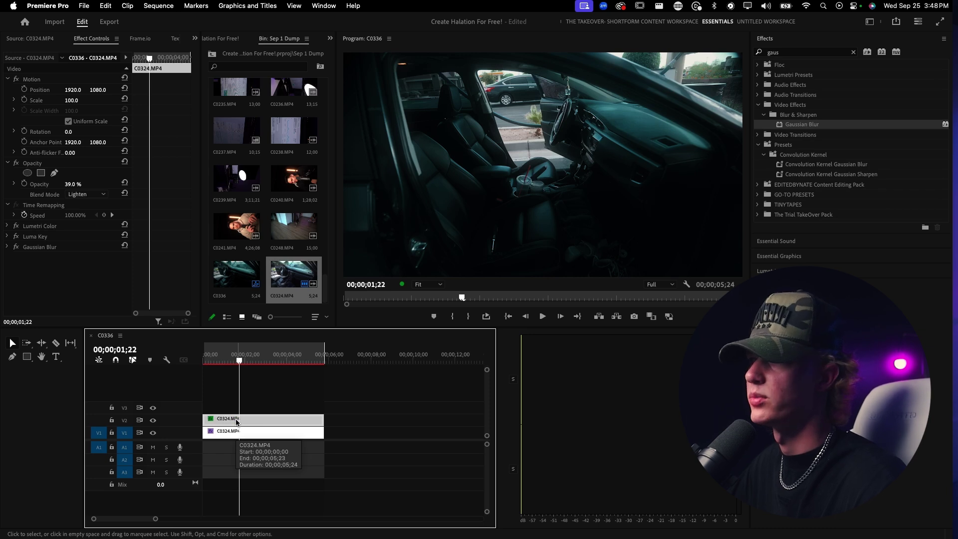
mouse_move(69, 185)
mouse_down()
mouse_move(80, 184)
mouse_move(58, 185)
mouse_up()
click(239, 361)
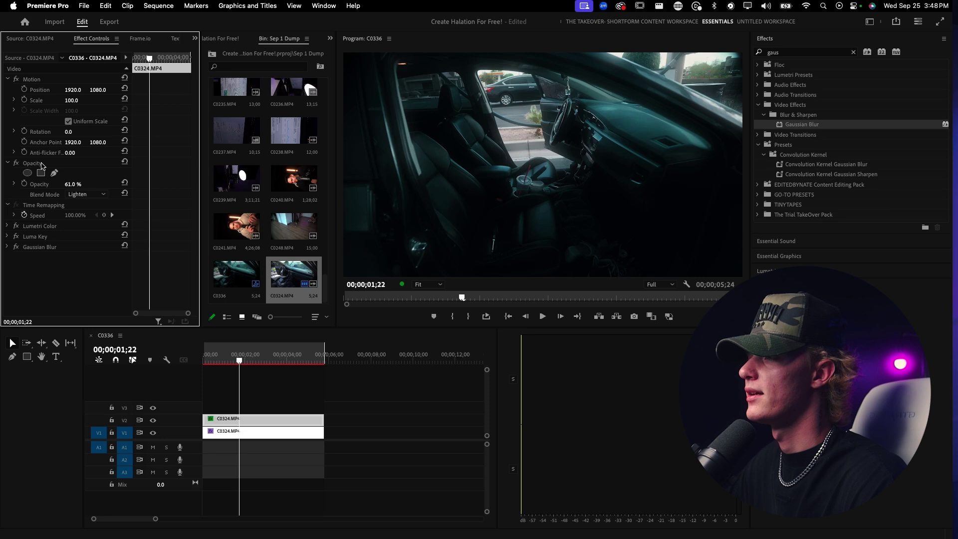
click(44, 165)
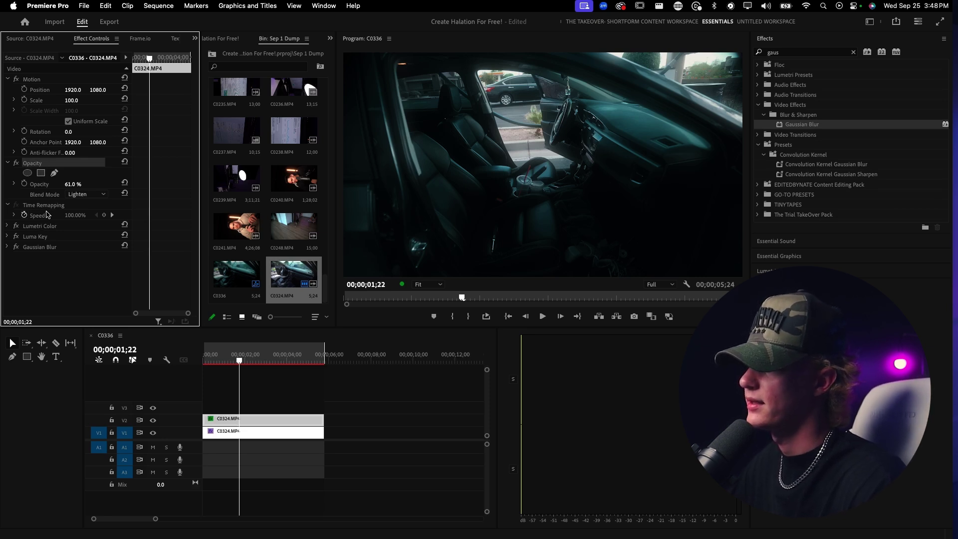
- Save Opacity, Luma Key and Gaussian Blur together as the preset 'Bloom Effect tut'
super+click(41, 237)
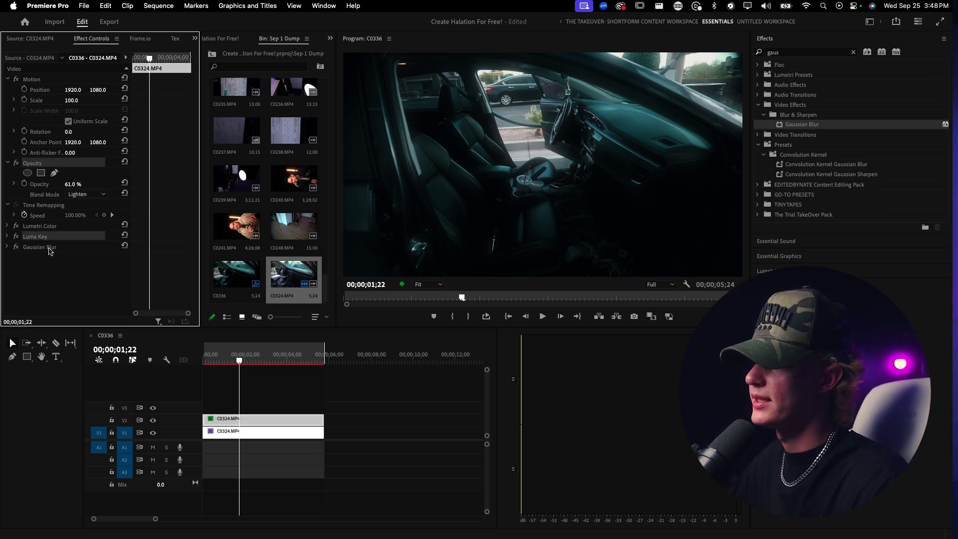
super+click(50, 248)
right_click(50, 251)
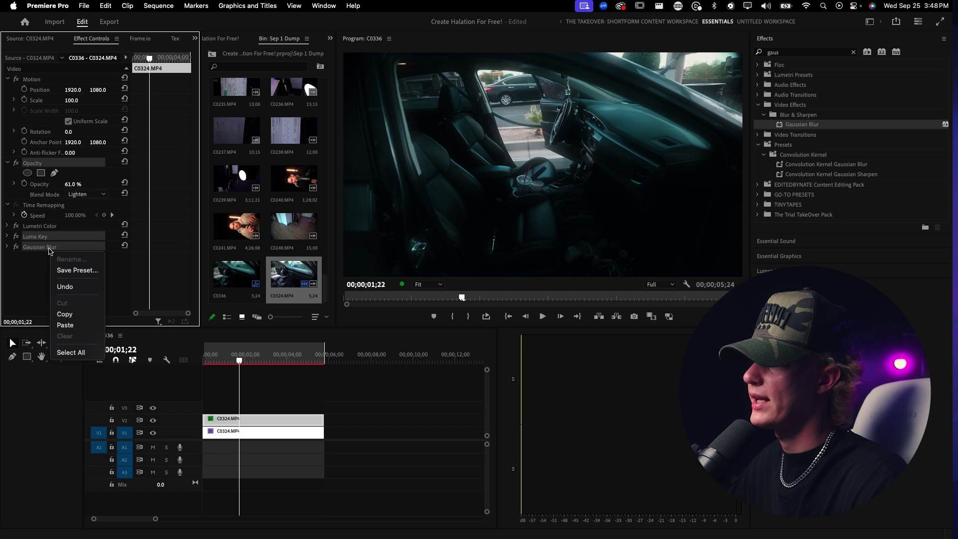
click(69, 270)
text(B)
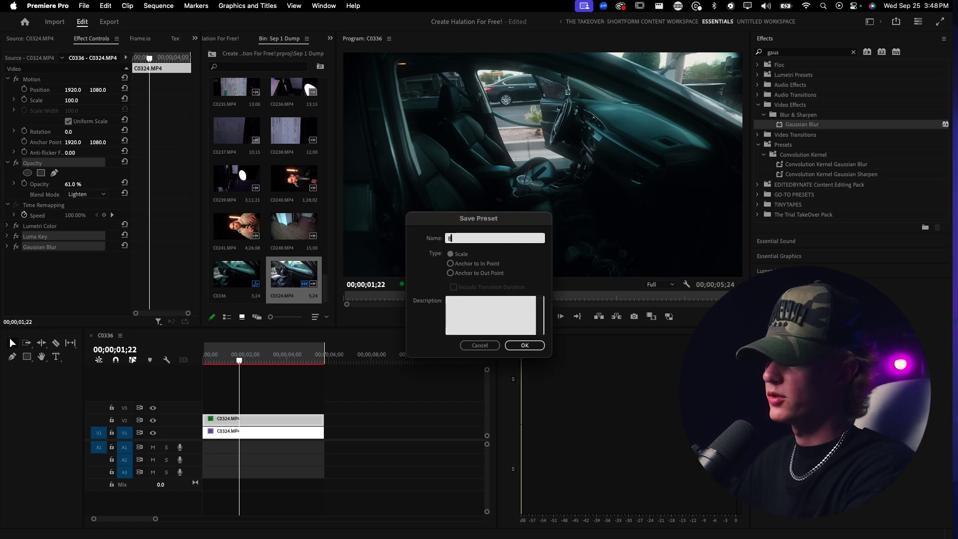
text(loom Ef)
key(Return)
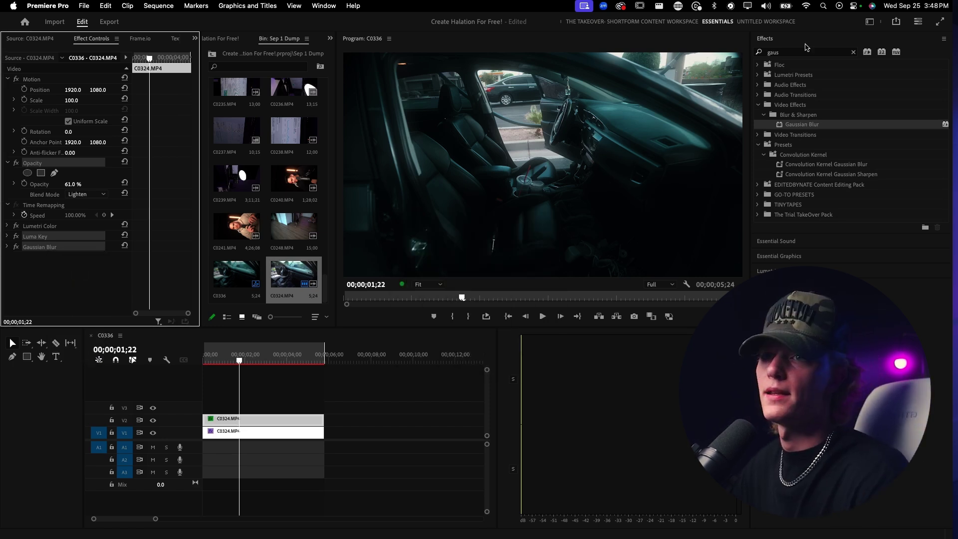
double_click(772, 52)
- Delete the old V2 glow clip, duplicate the V1 clip to V2, and apply Bloom Effect tut
text(bloom)
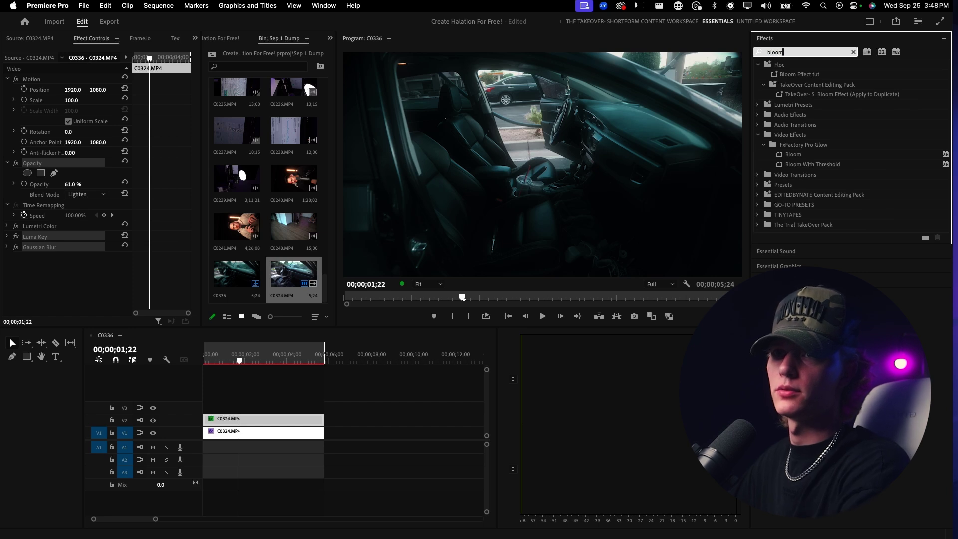
click(250, 419)
key(Delete)
drag(245, 432, 253, 417)
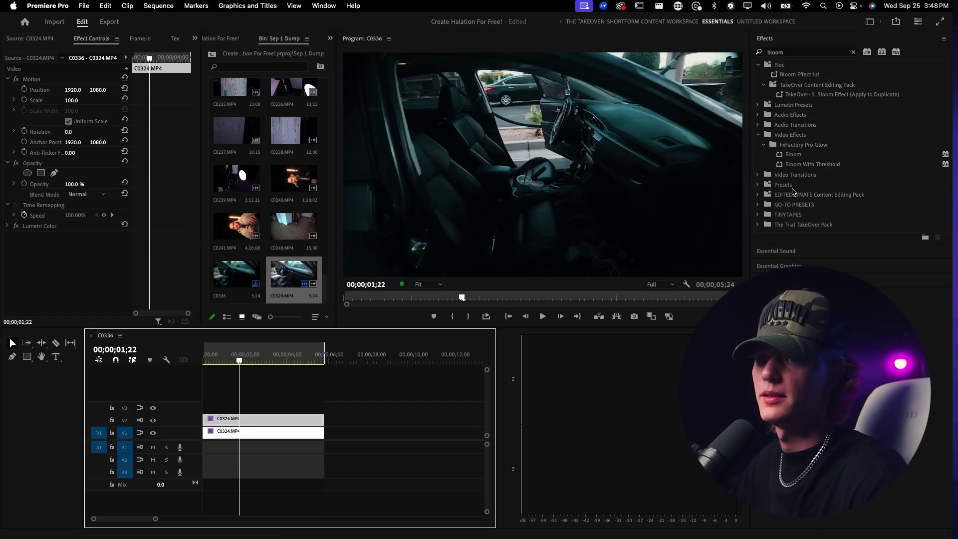
drag(799, 74, 239, 419)
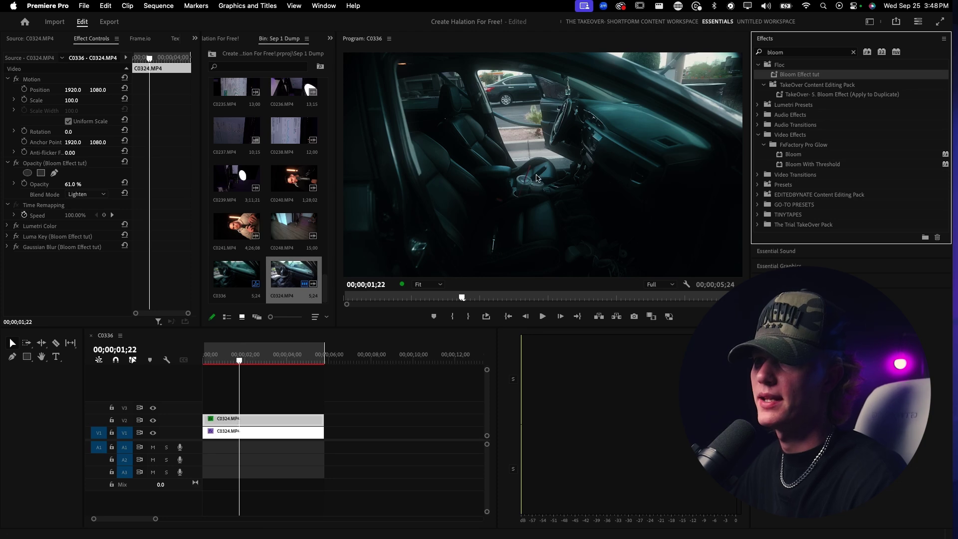